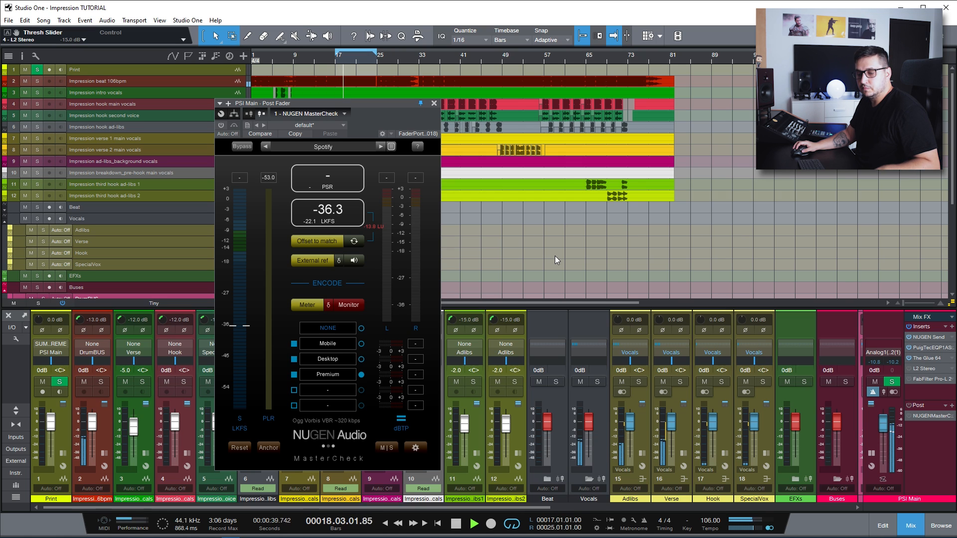
Stop playback and set MasterCheck's loudness units to LUFS.
key(space)
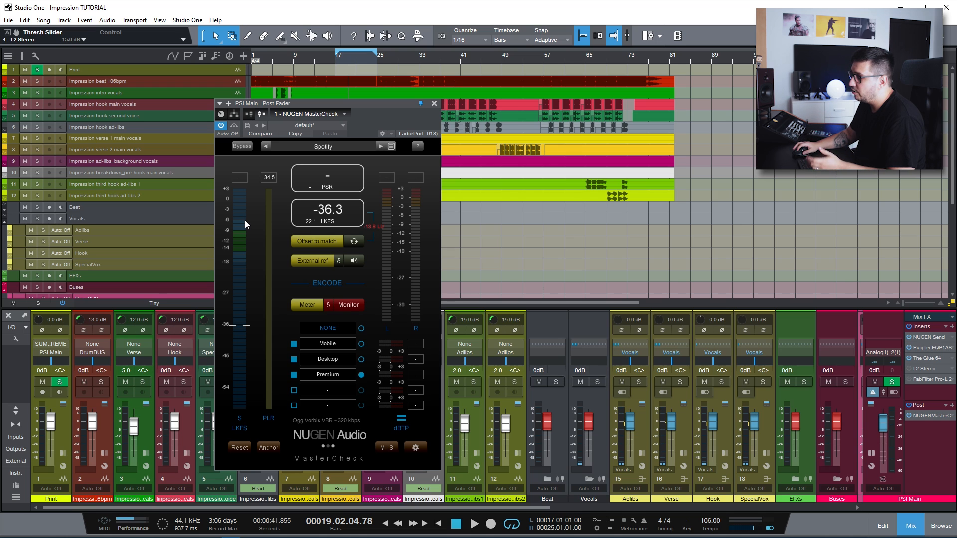
click(417, 449)
click(290, 448)
click(293, 451)
click(415, 447)
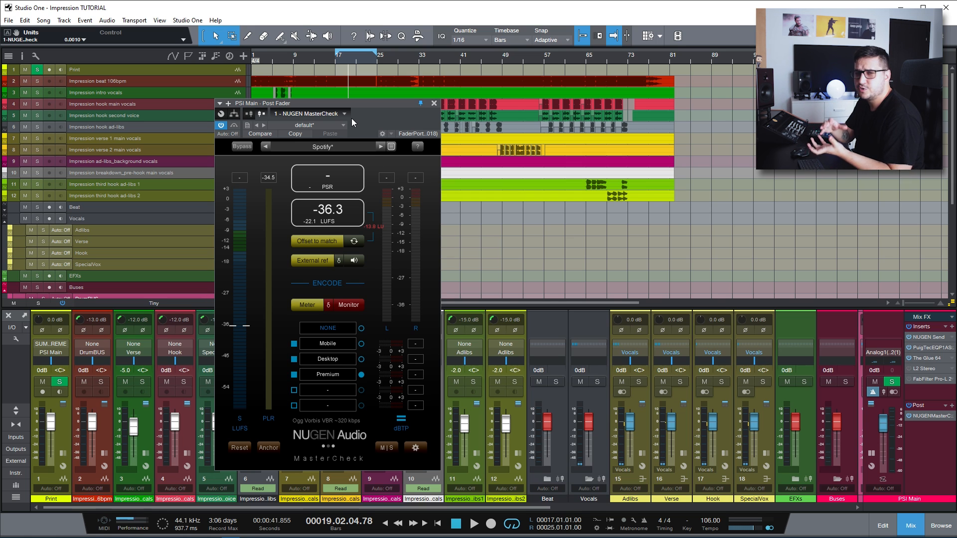
Play the loop to read MasterCheck's loudness and PLR meters, and check the target loudness in its settings.
key(space)
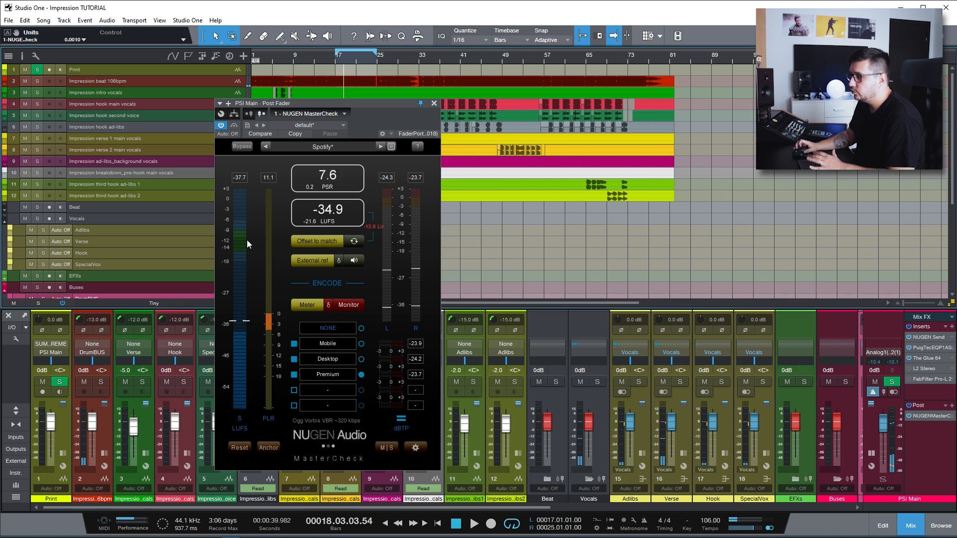
click(416, 448)
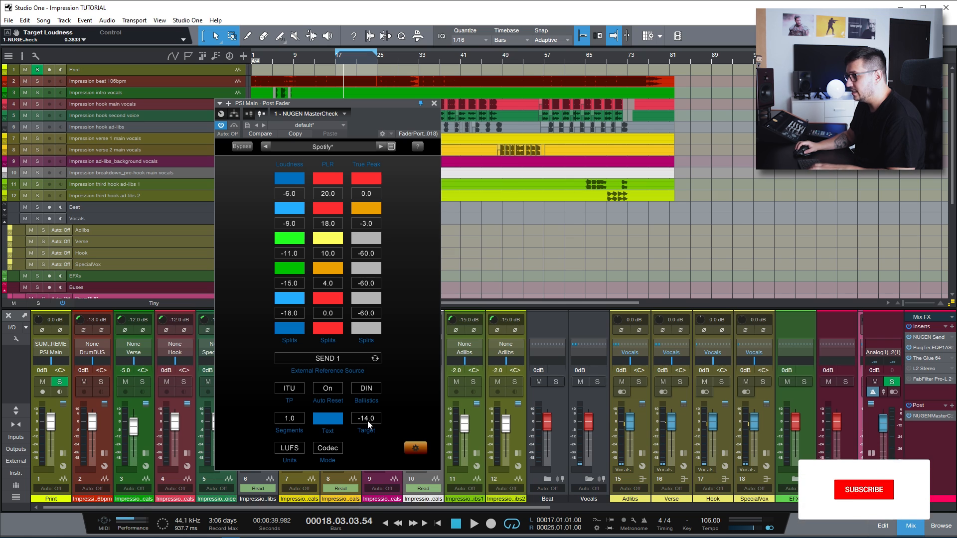
click(414, 448)
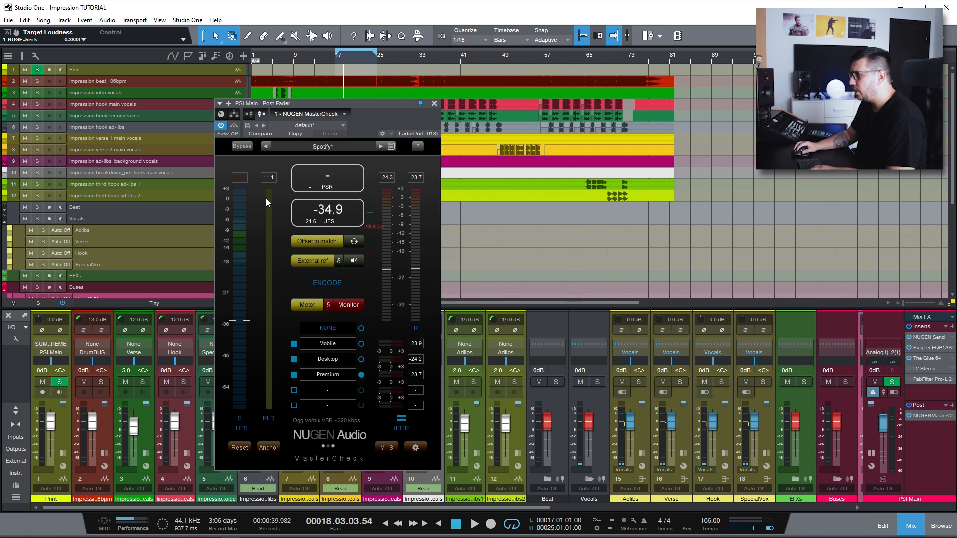
key(space)
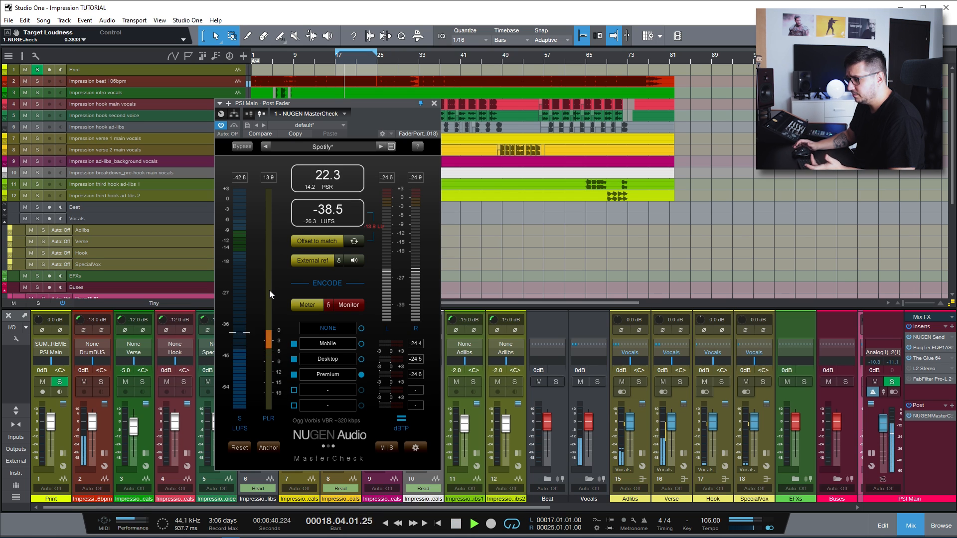
key(space)
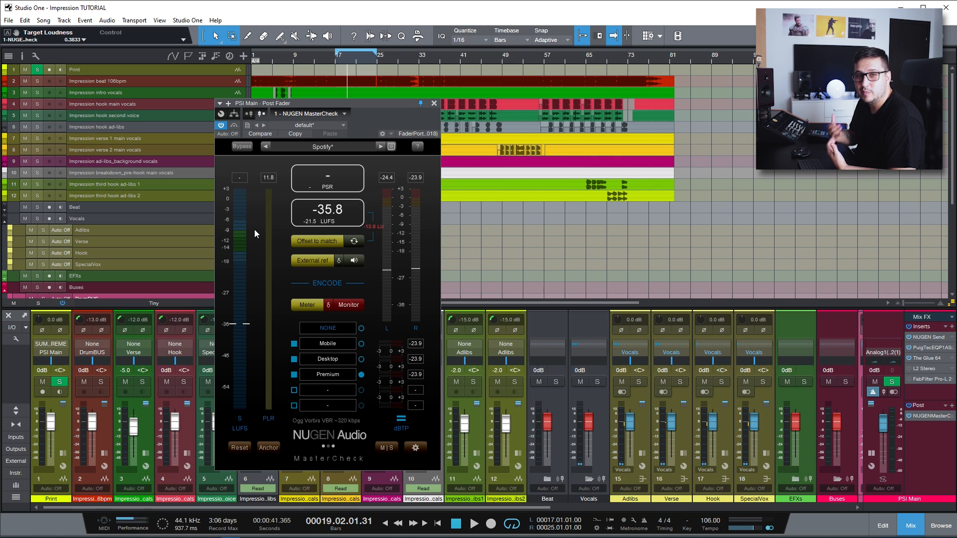
Reload the Spotify preset in MasterCheck.
click(323, 146)
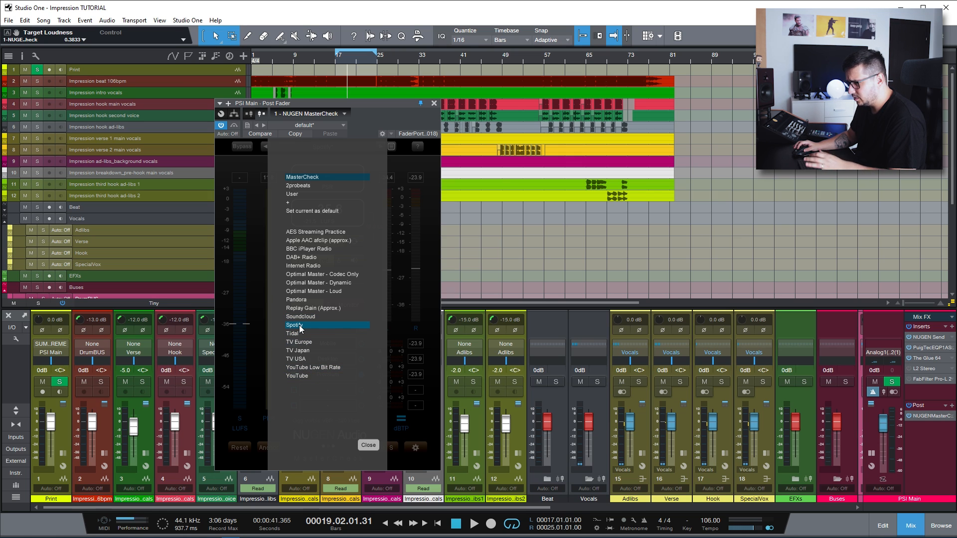
click(369, 444)
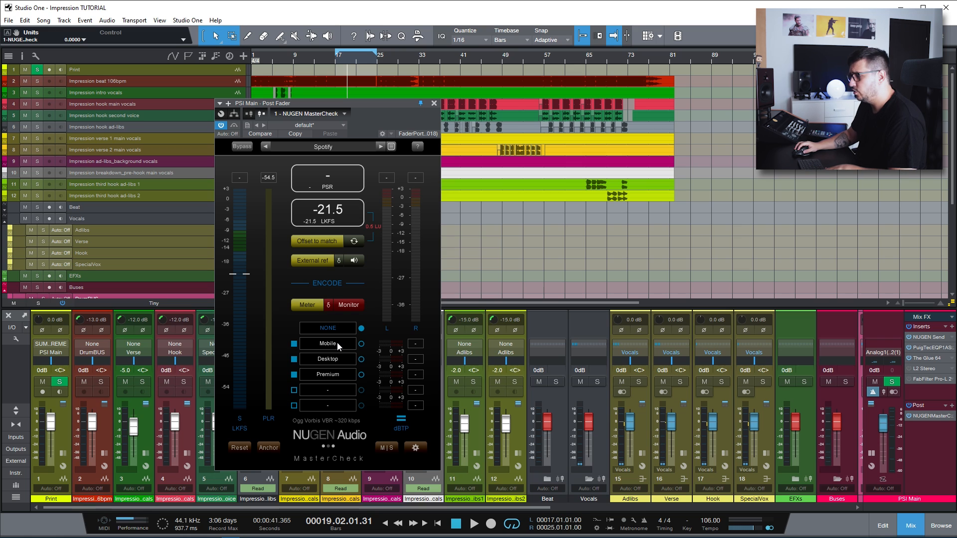
Inspect the codec, mode and quality of the Desktop and Premium encode slots without changing them.
click(332, 387)
click(311, 398)
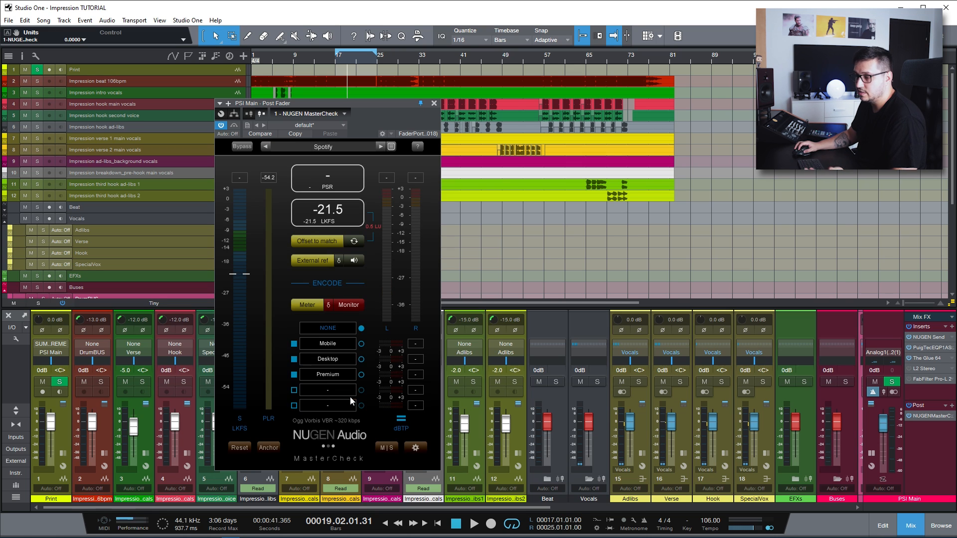
click(348, 388)
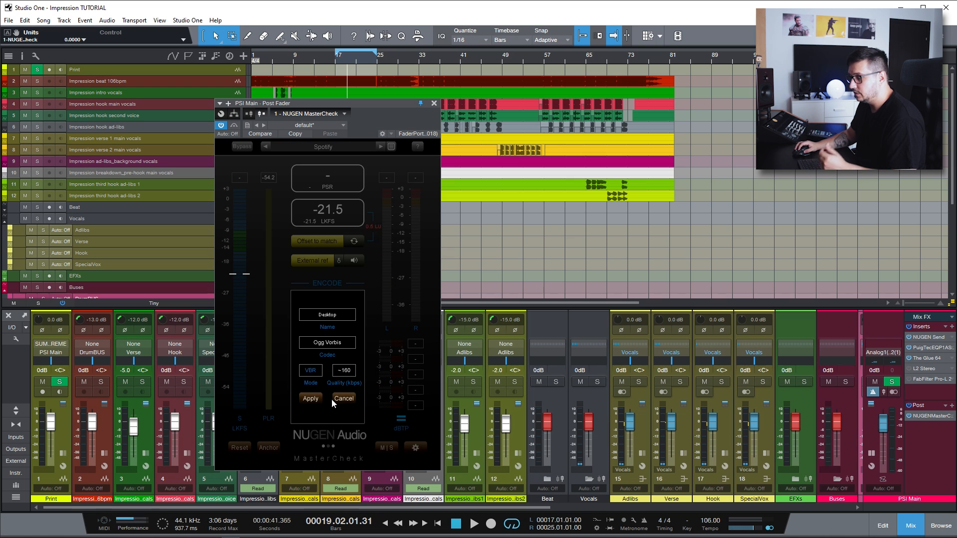
click(330, 399)
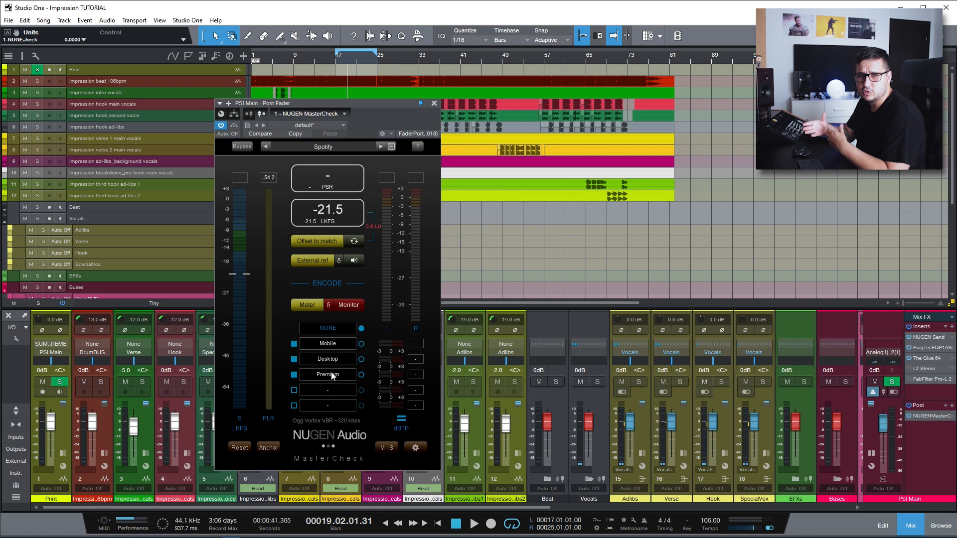
click(331, 373)
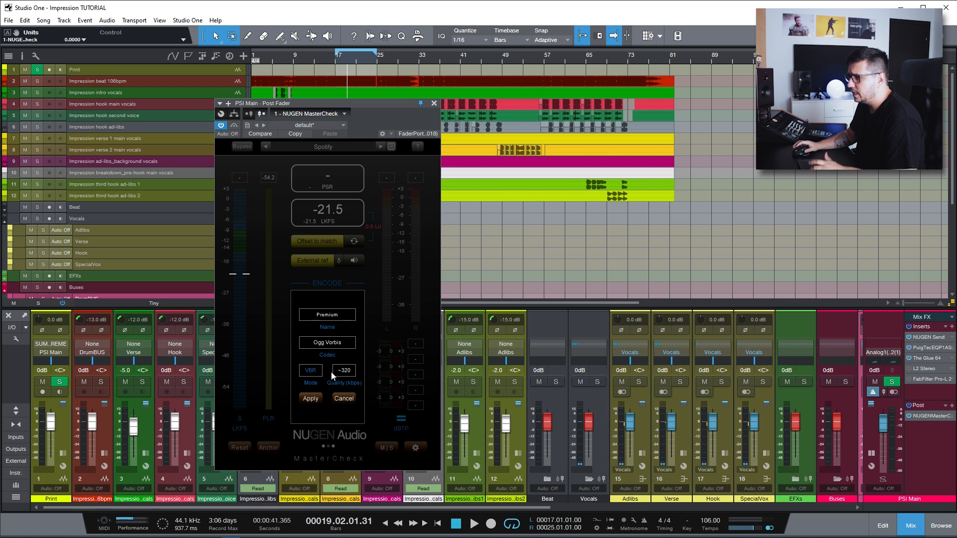
click(341, 398)
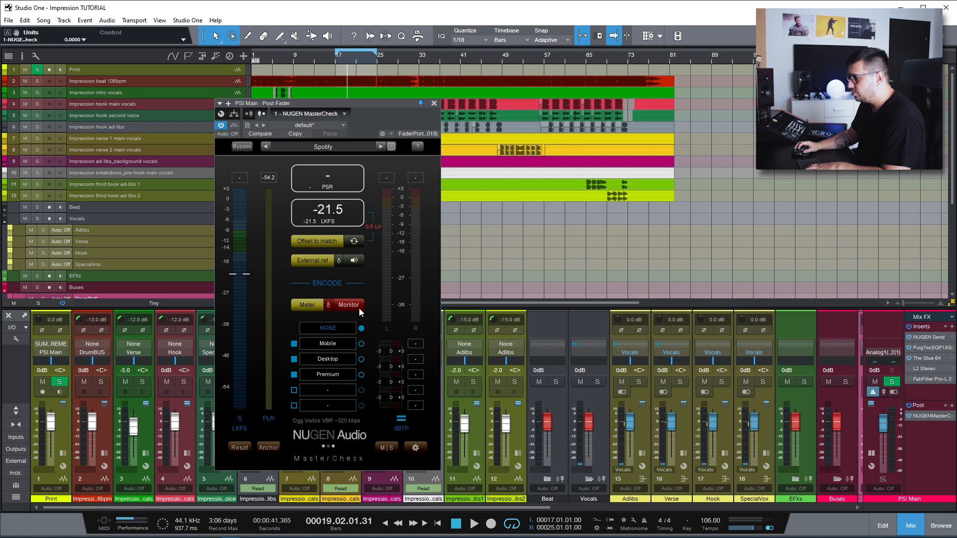
Set up an empty encode slot with the MP3 codec, name it Mp3128, and choose the Premium codec for monitoring.
click(357, 344)
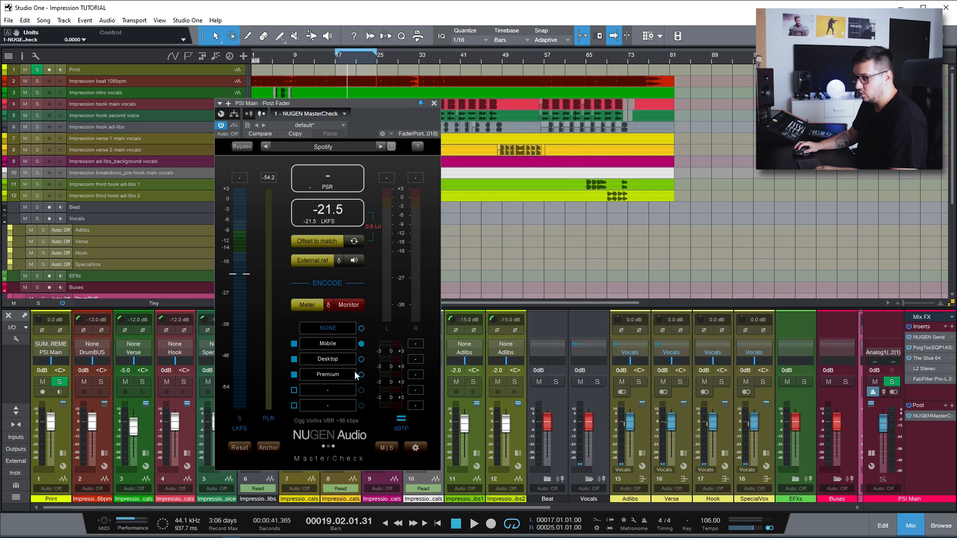
click(321, 388)
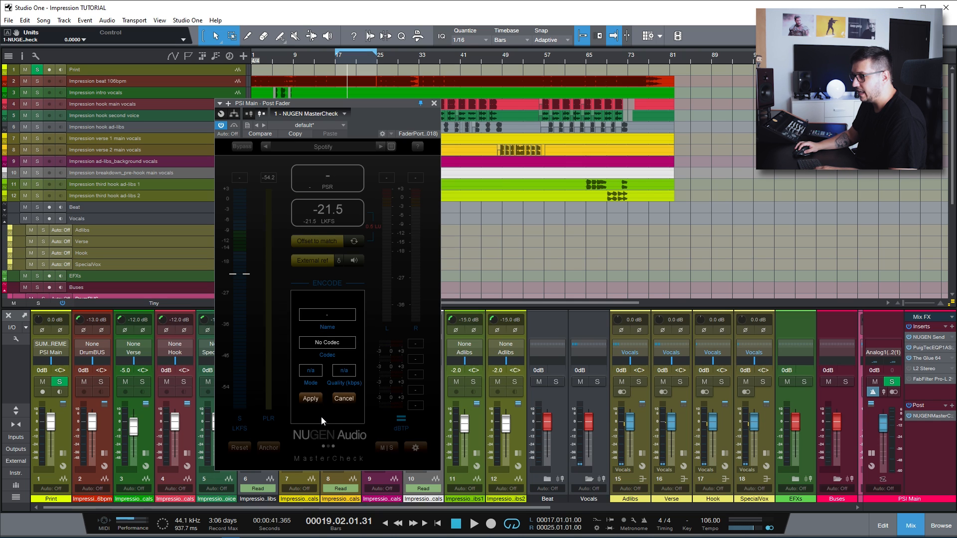
click(326, 342)
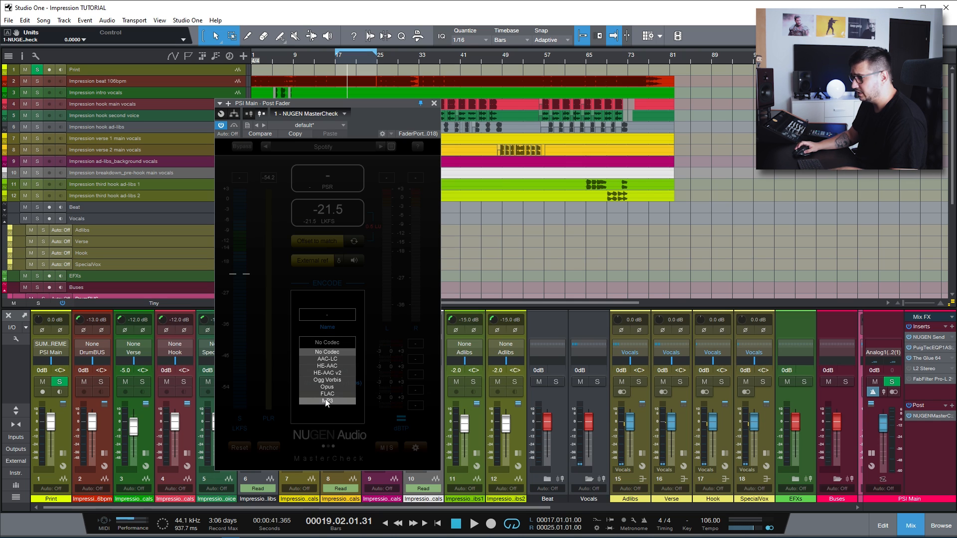
click(380, 387)
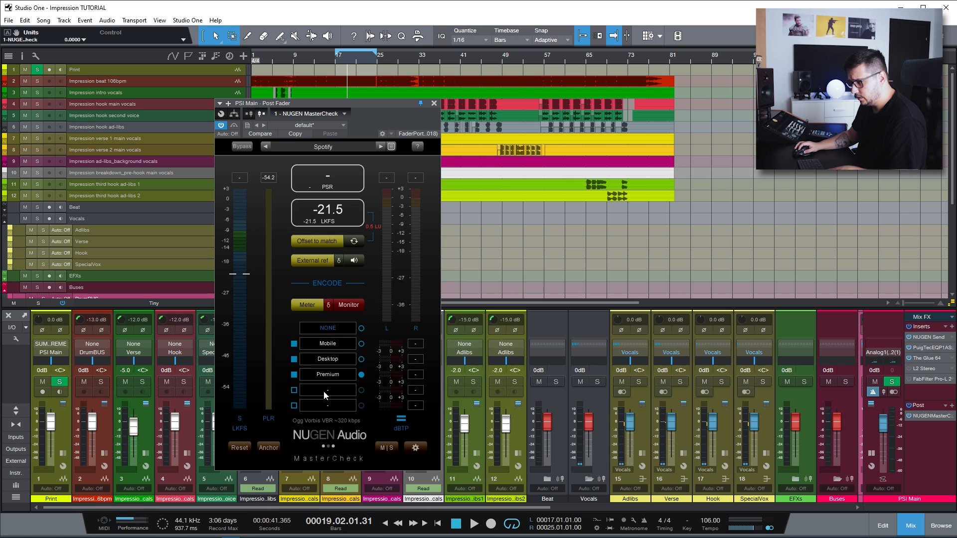
click(324, 391)
click(330, 343)
click(332, 400)
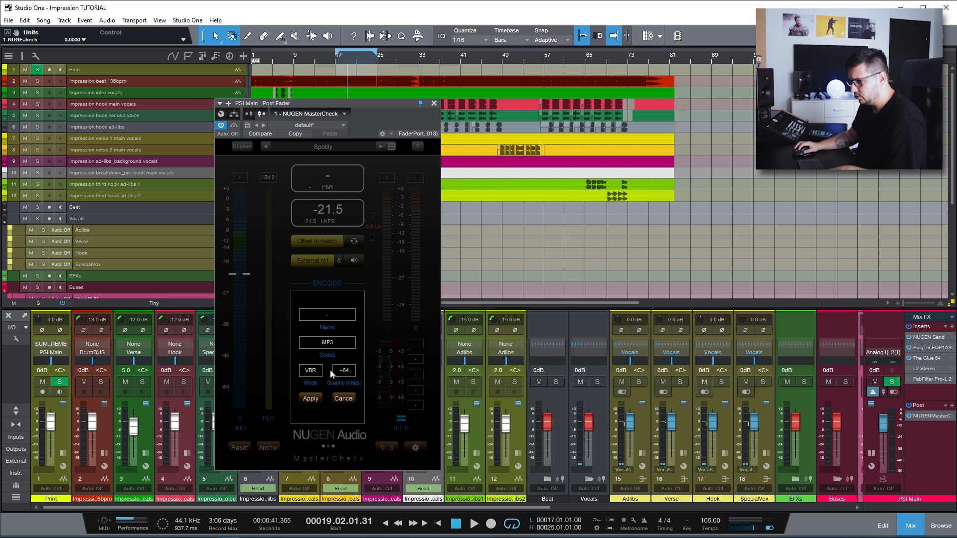
click(362, 374)
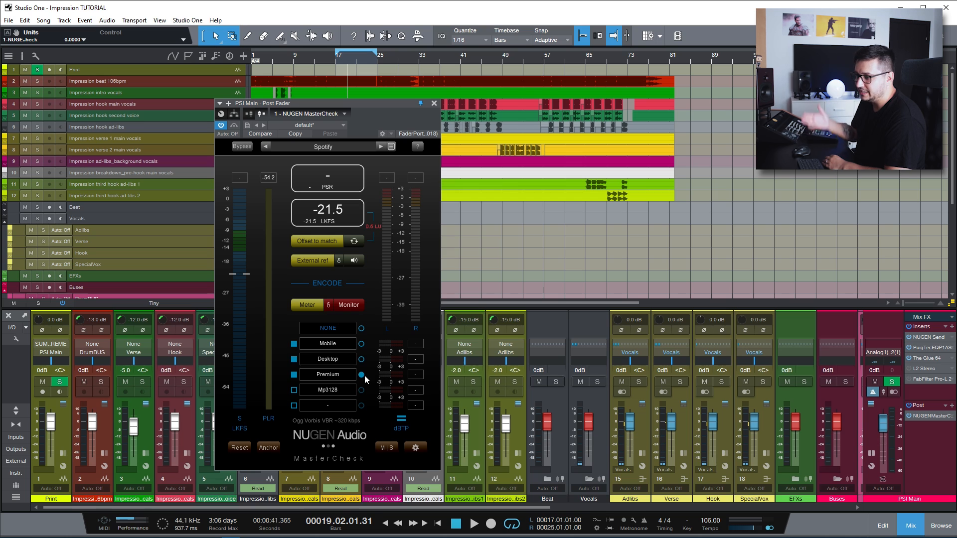
click(361, 375)
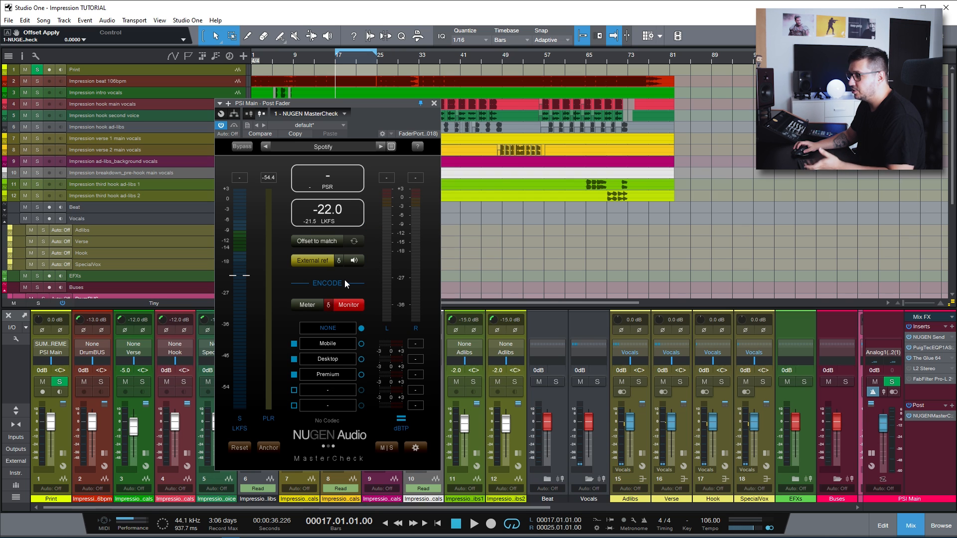
Compare MasterCheck's loudness with Offset to match on and off, and view the L2 Stereo limiter's threshold on PSI Main.
click(328, 242)
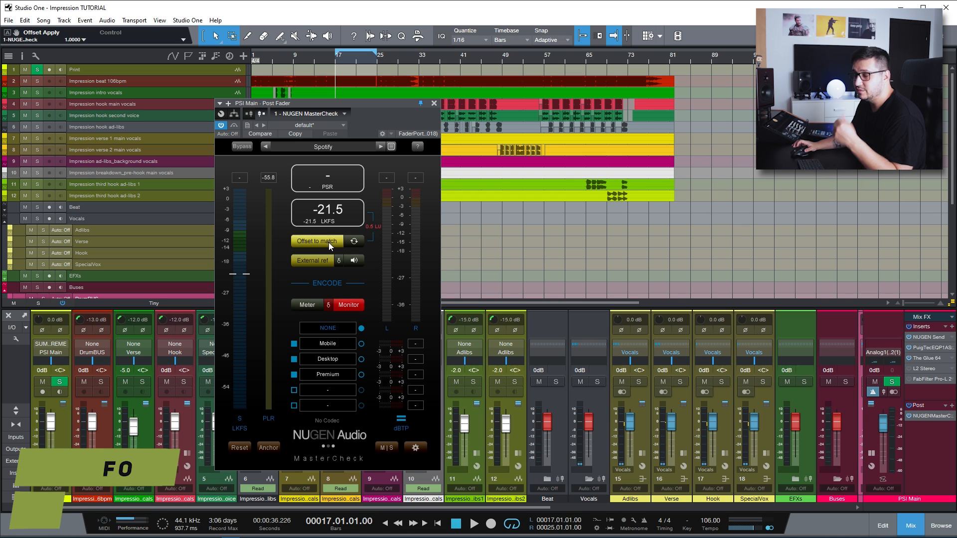
click(328, 242)
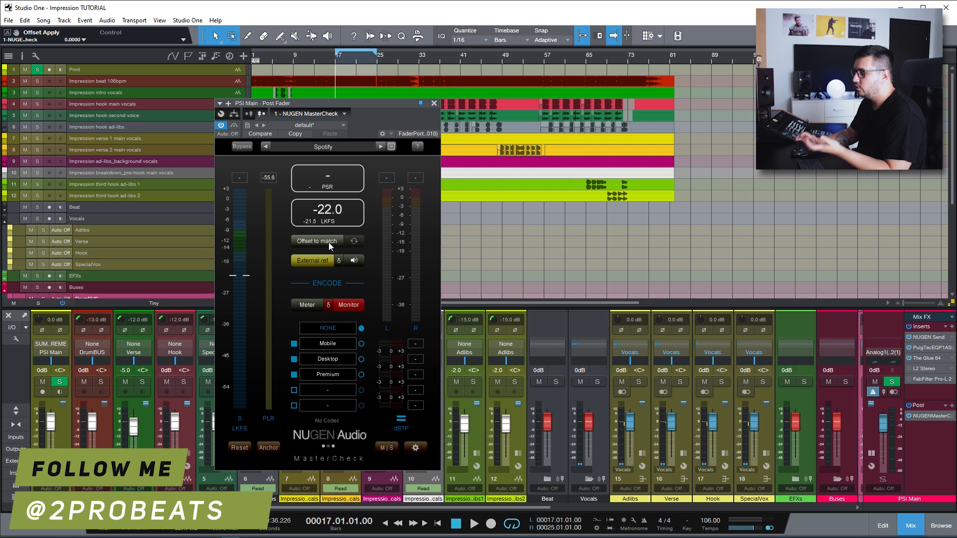
double_click(920, 370)
drag(226, 89, 167, 107)
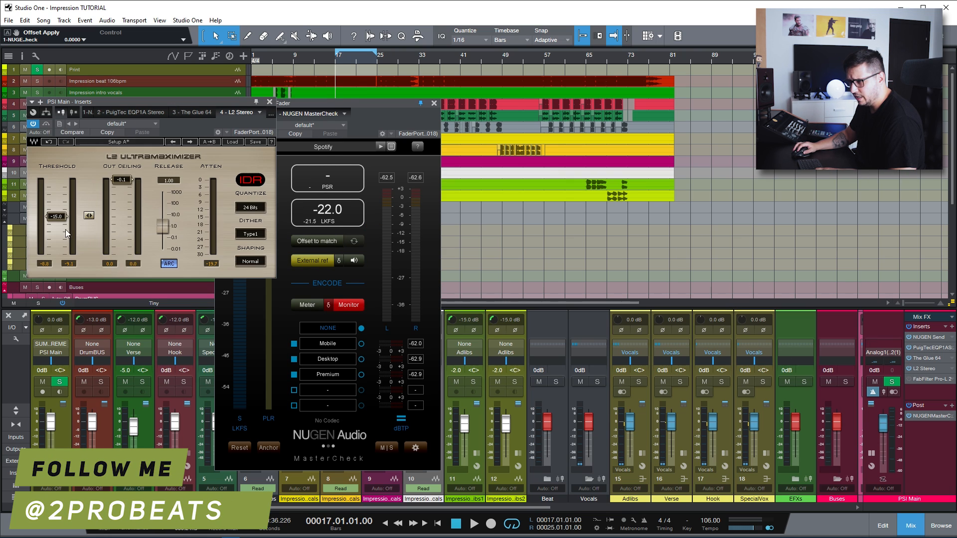
click(269, 102)
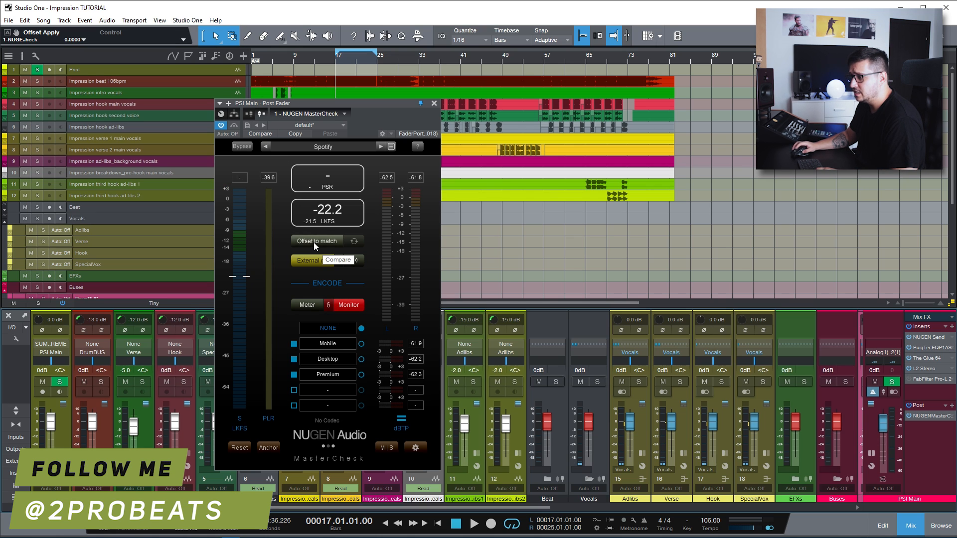
Reset the loudness reading with Offset to match enabled, and check the target loudness in MasterCheck's settings.
click(310, 223)
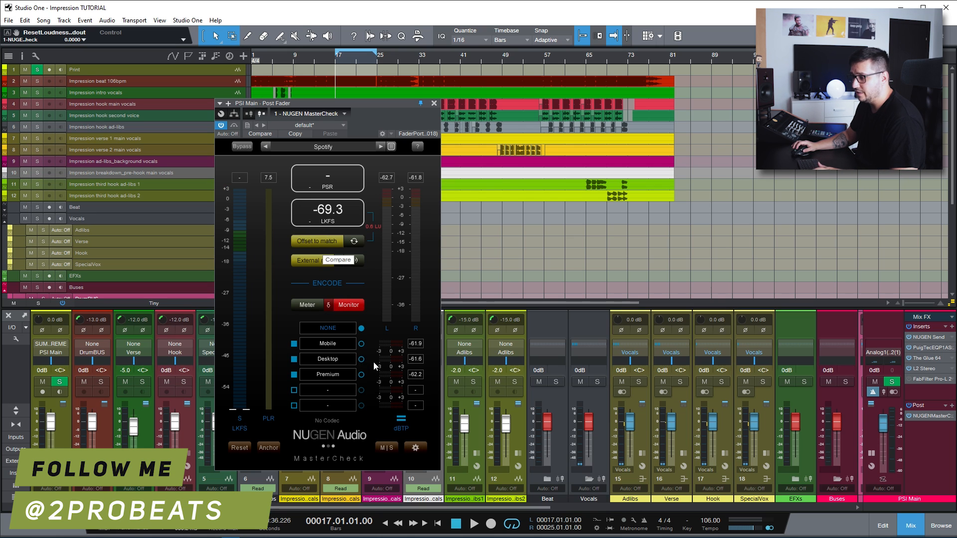
click(417, 449)
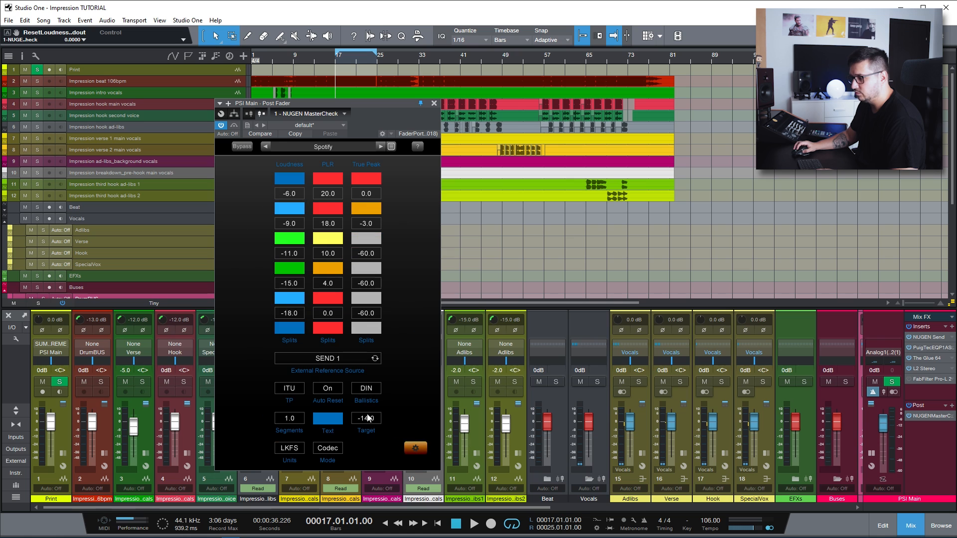
click(416, 448)
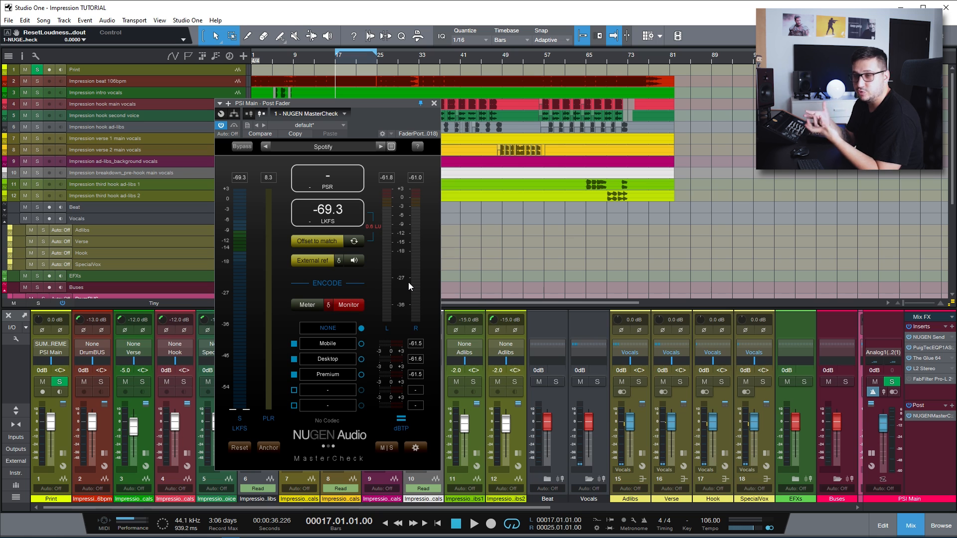
Play the loop with External ref off and refresh the Offset to match value so playback matches the target loudness.
key(space)
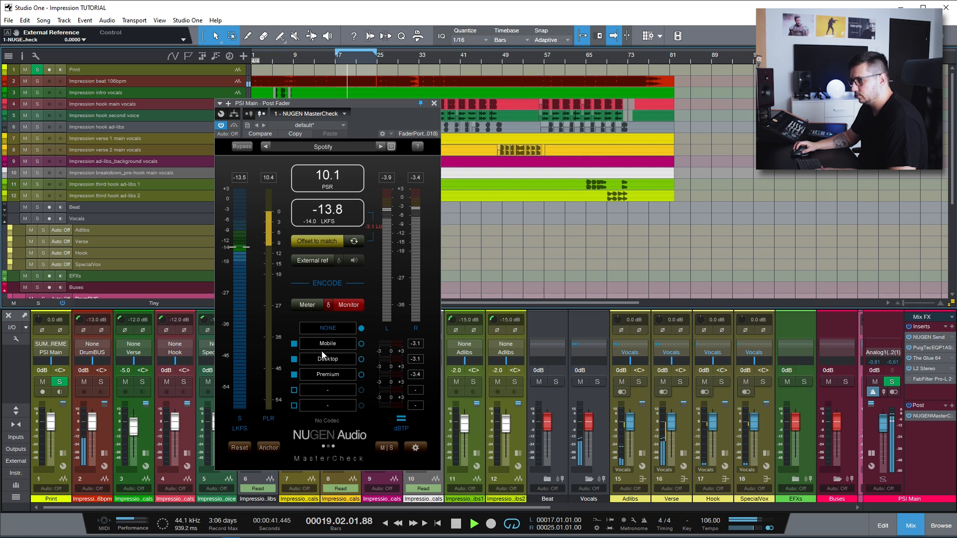
click(352, 242)
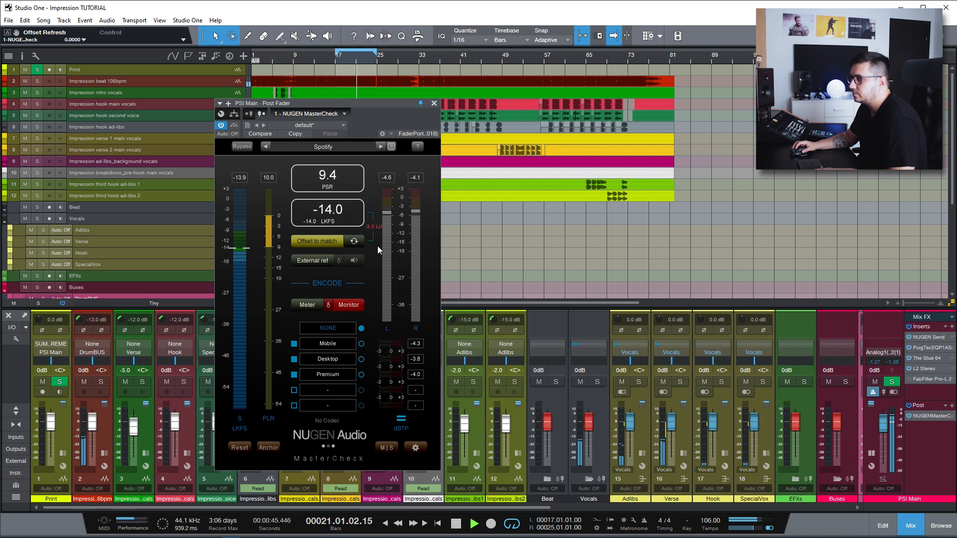
key(space)
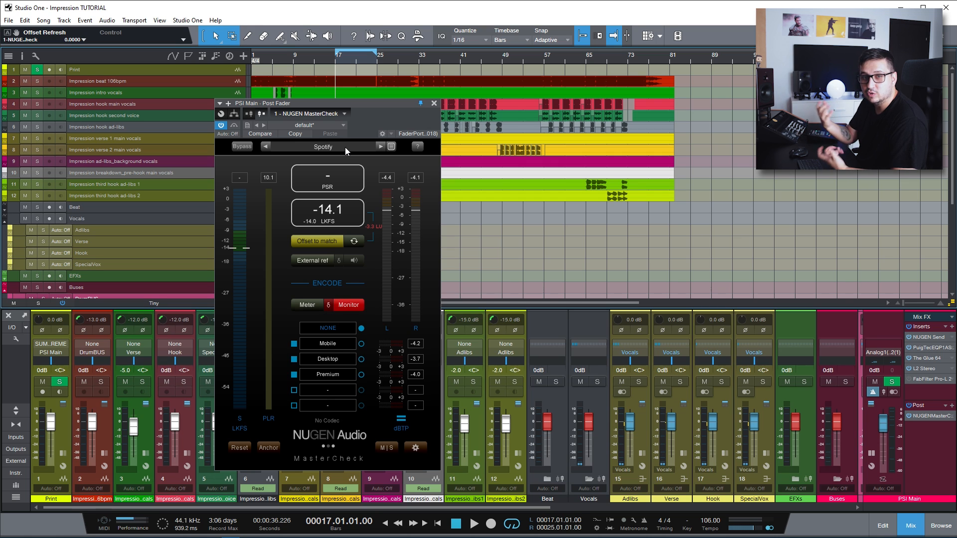
Play the loop and audition the mix through the Mobile, Desktop and Premium codecs.
key(space)
click(362, 344)
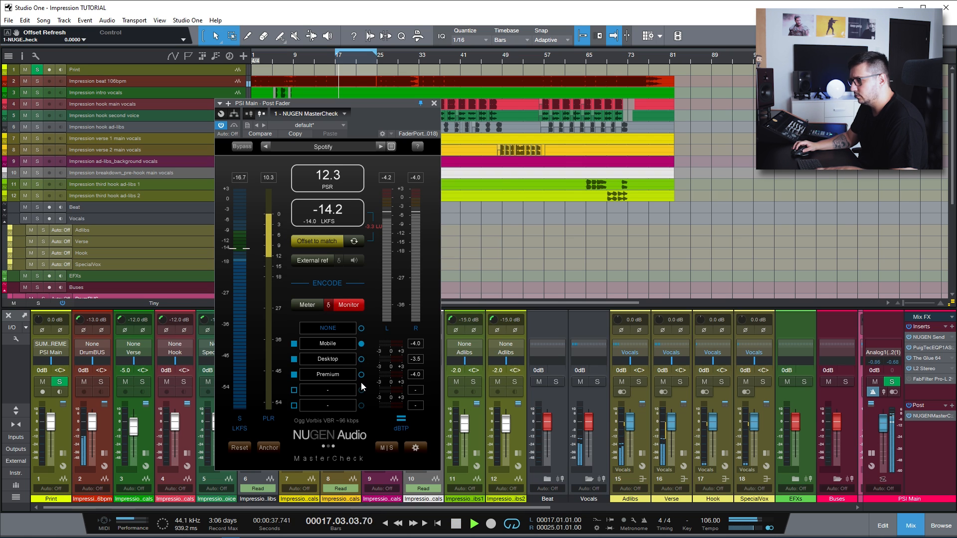
click(330, 306)
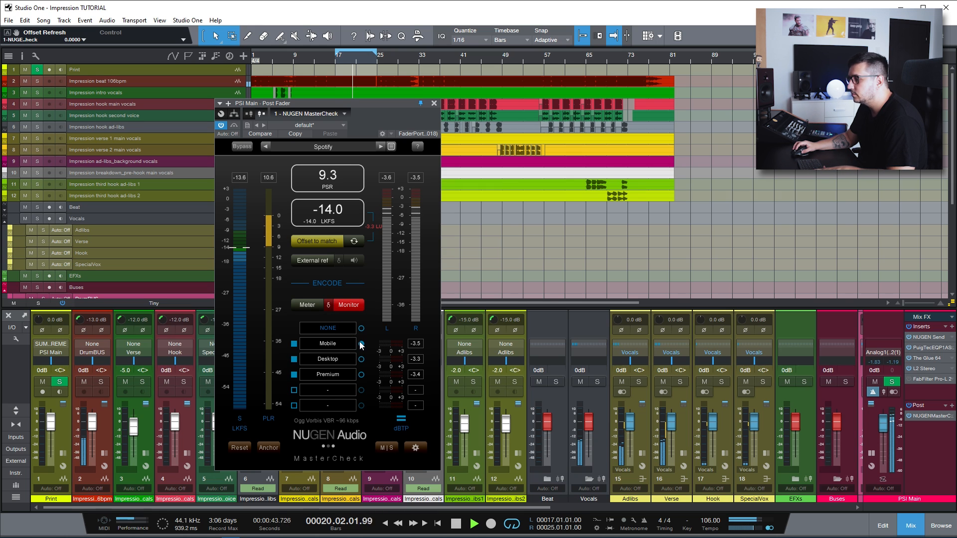
click(362, 360)
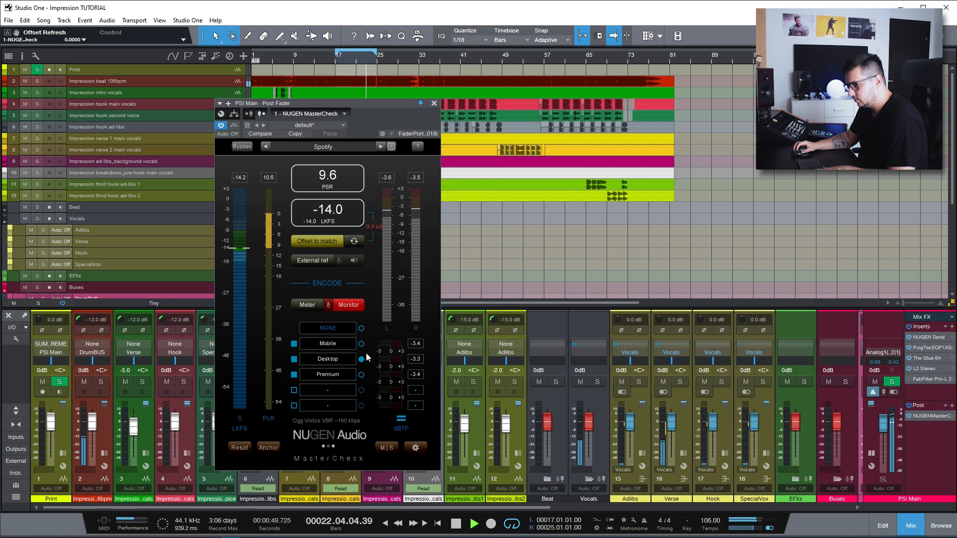
click(360, 373)
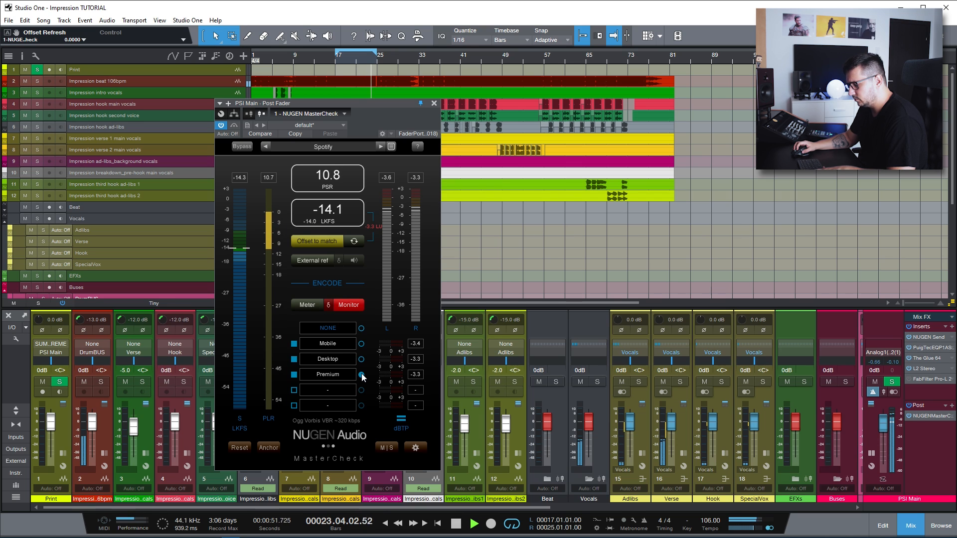
Audition only the codec difference signal for Mobile, Desktop and Premium, and return to full monitoring through the Mobile codec.
click(361, 344)
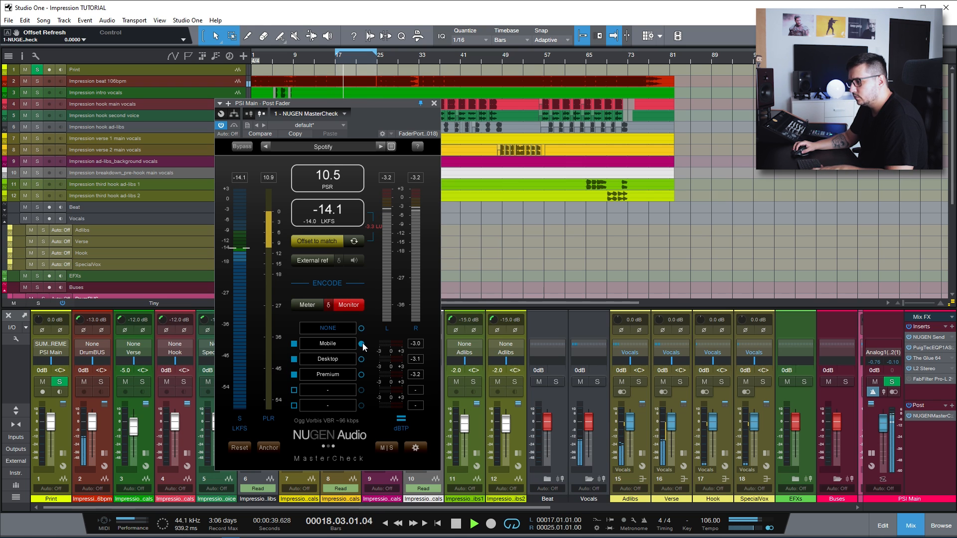
click(331, 305)
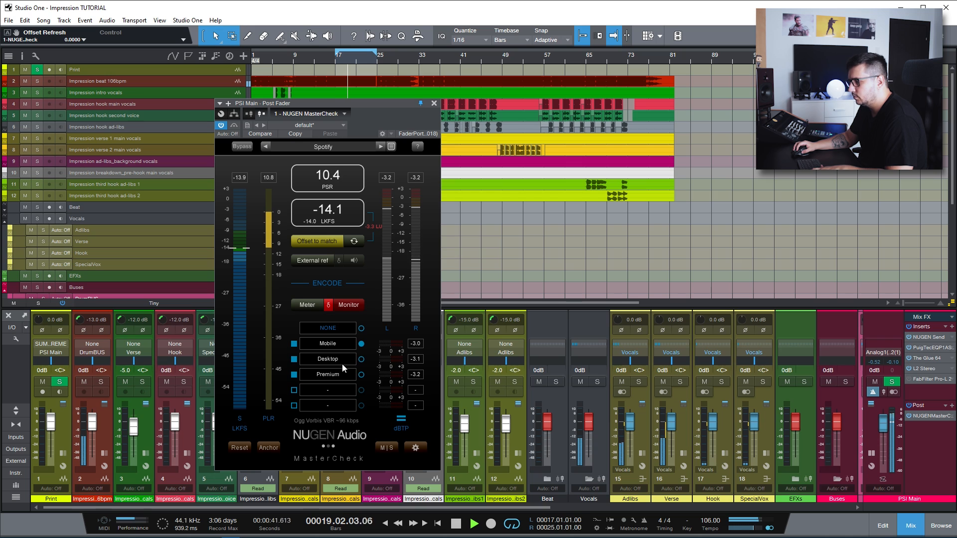
click(362, 359)
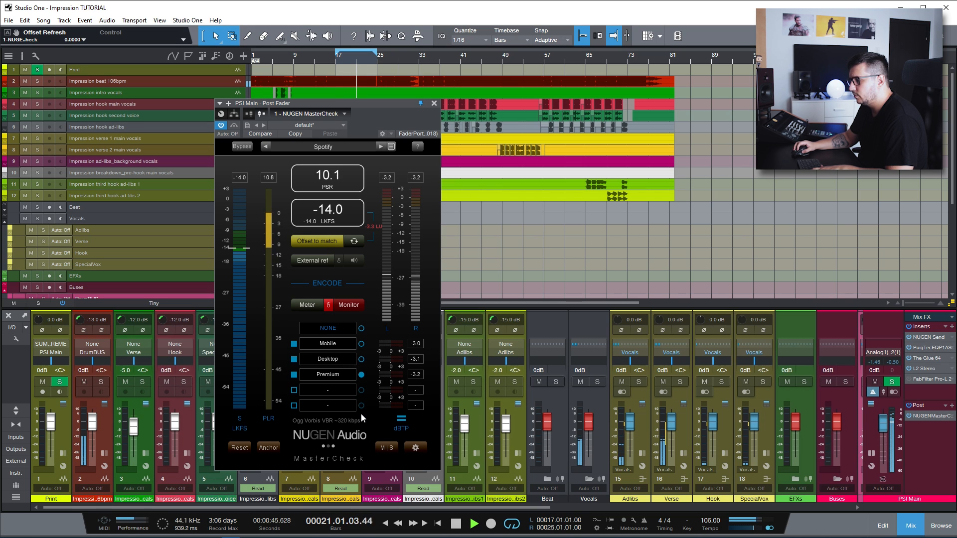
click(361, 374)
click(361, 359)
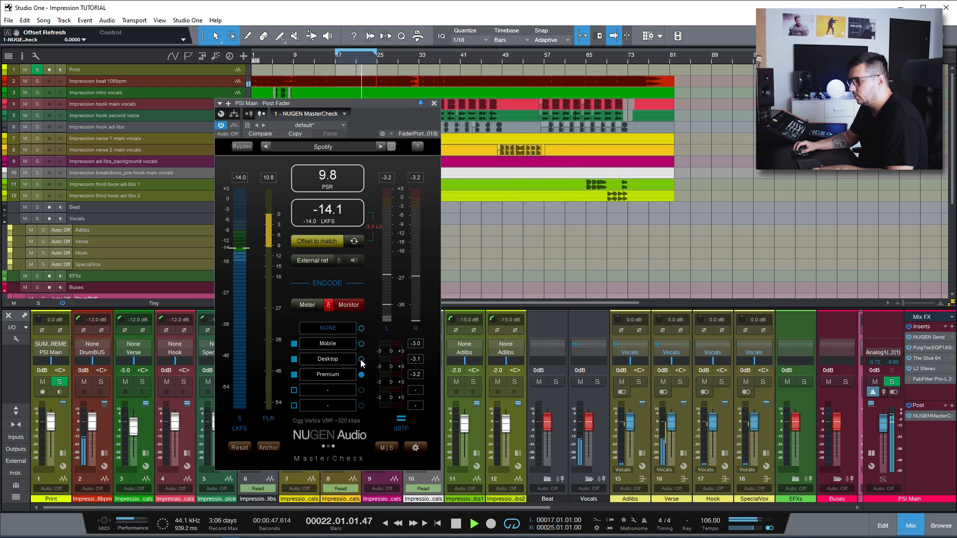
click(361, 343)
click(348, 303)
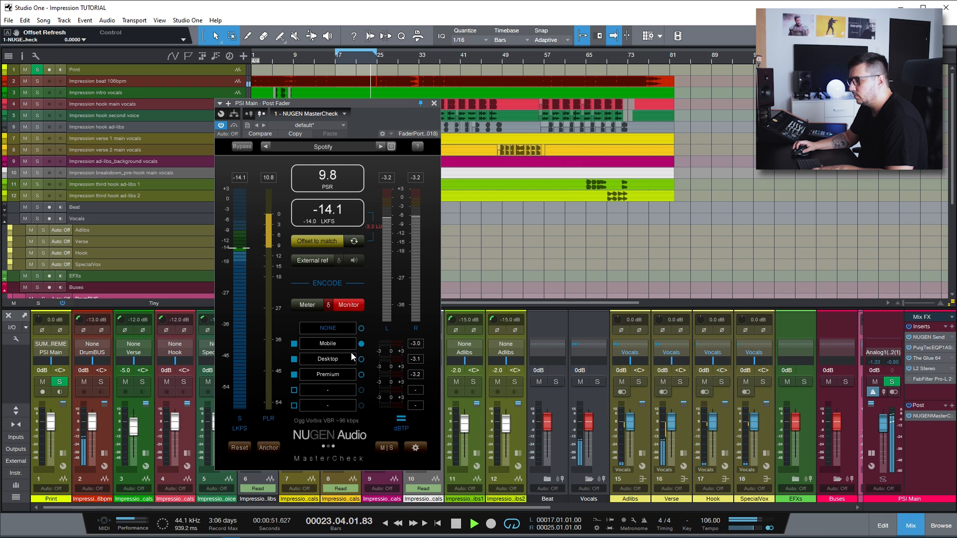